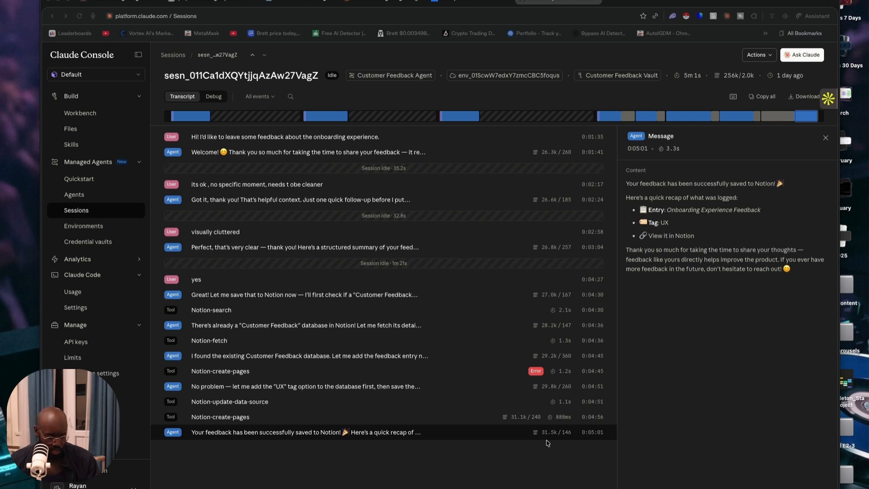
# Describe a new small-business customer feedback agent summarising Category, Sentiment, Key Point and Suggested Action, adding "I want this to save into the notion page"
pyautogui.click(111, 184)
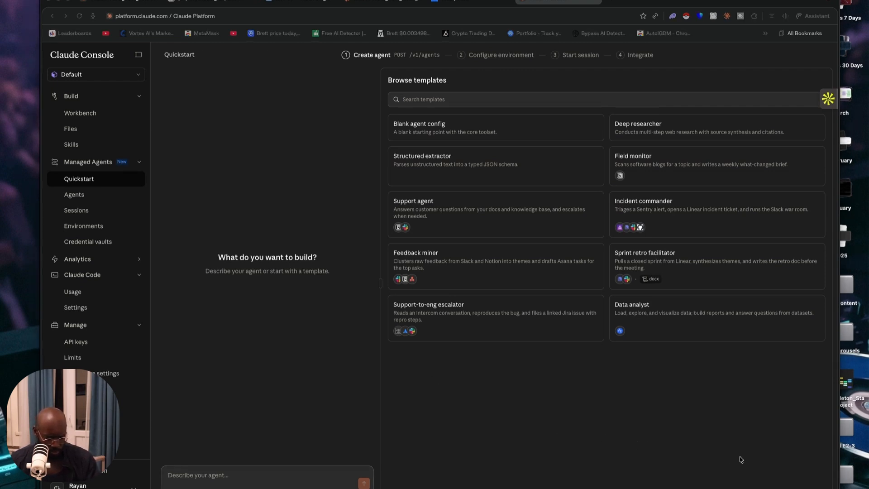
pyautogui.click(237, 471)
pyautogui.write("ou are a customer feedback agent for a small business. Greet the user, ask what they'd like to give feedback on, ask two to three clarifying questions, summarise the feedback as: Category, Sentiment, Key Point, Suggested Action — then confirm before saving.")
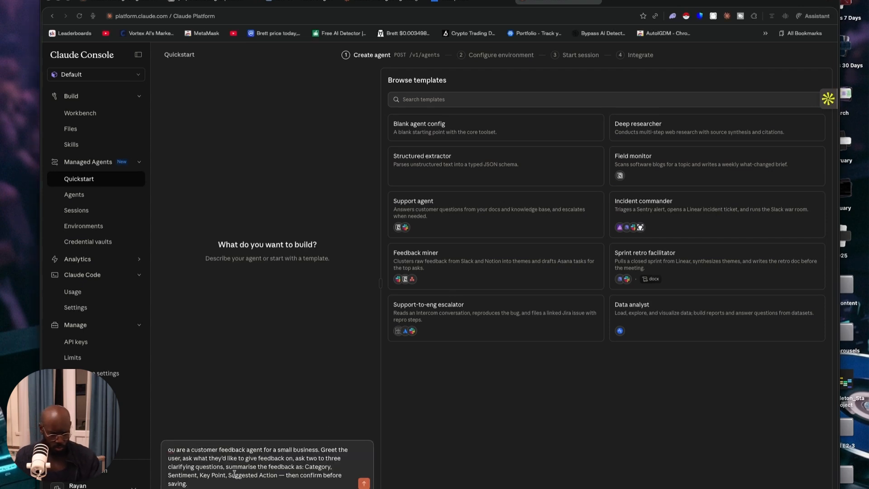
pyautogui.write('I wan')
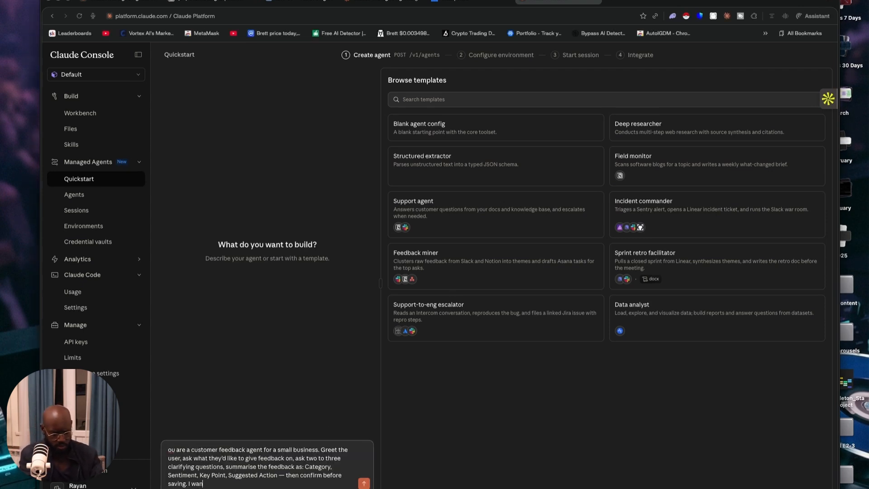
pyautogui.write('t this to save')
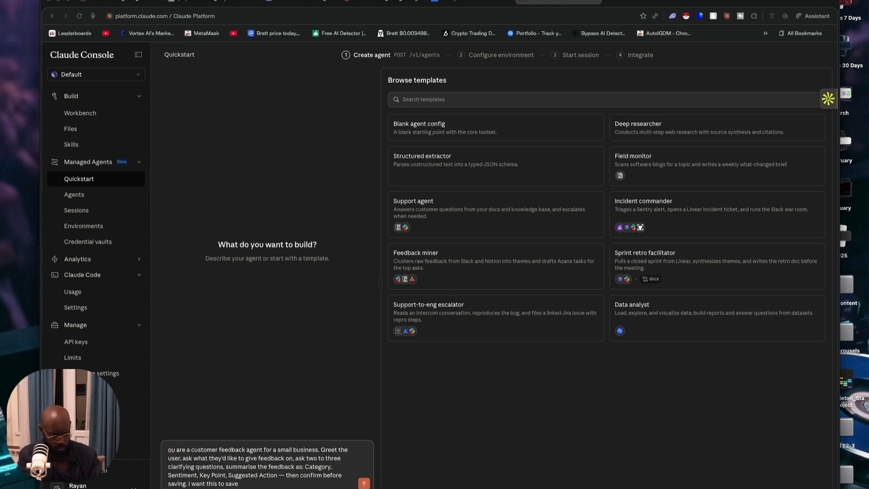
pyautogui.write(' into the notion page')
# Switch to Notion, go to the Customer feedback database and copy its share link
pyautogui.click(207, 2)
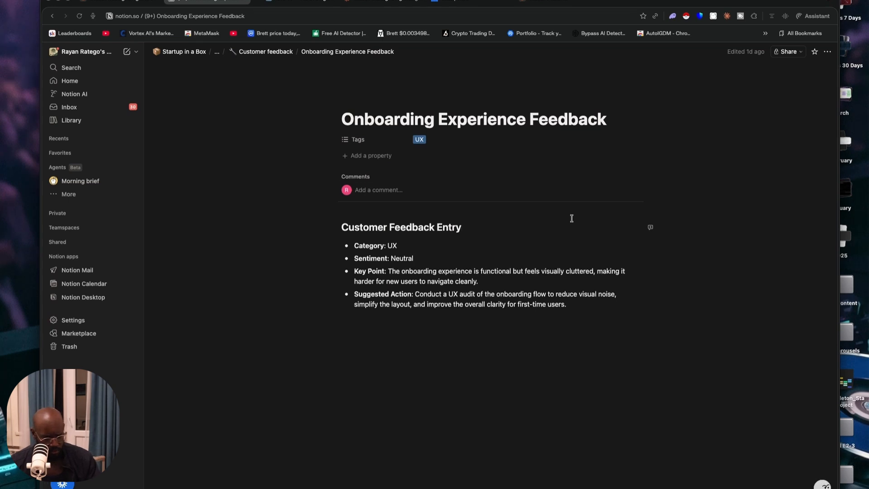
pyautogui.click(262, 55)
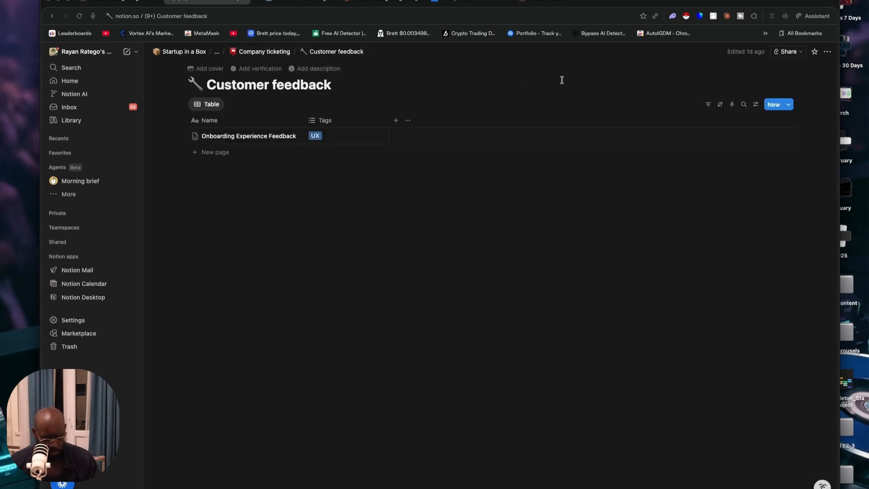
pyautogui.click(790, 52)
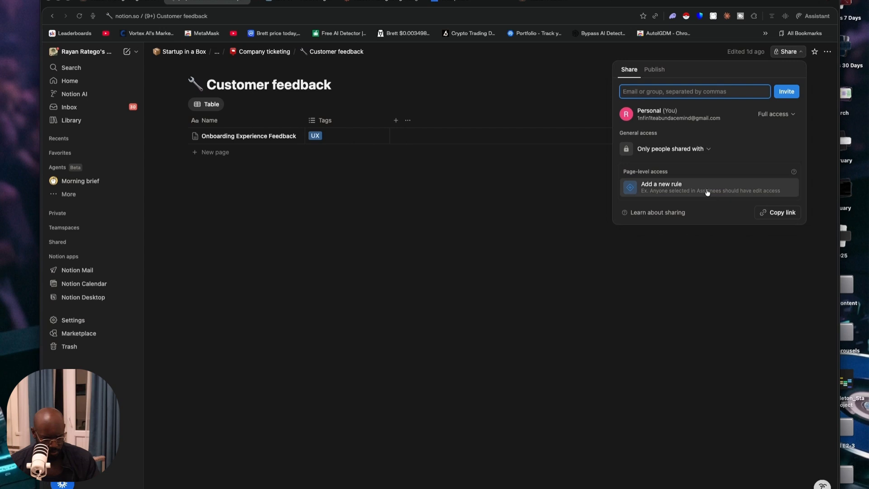
pyautogui.click(772, 212)
# Return to Claude Console, append the copied Notion link to the agent description and submit it
pyautogui.click(301, 3)
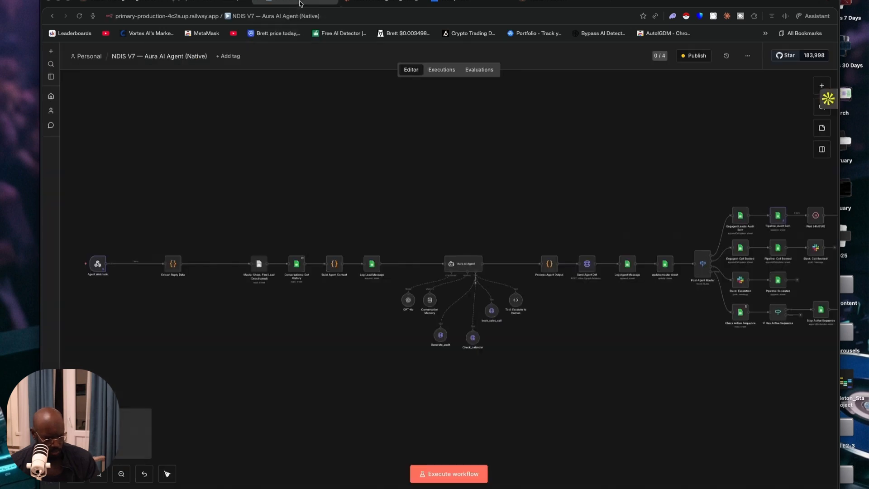
pyautogui.click(550, 3)
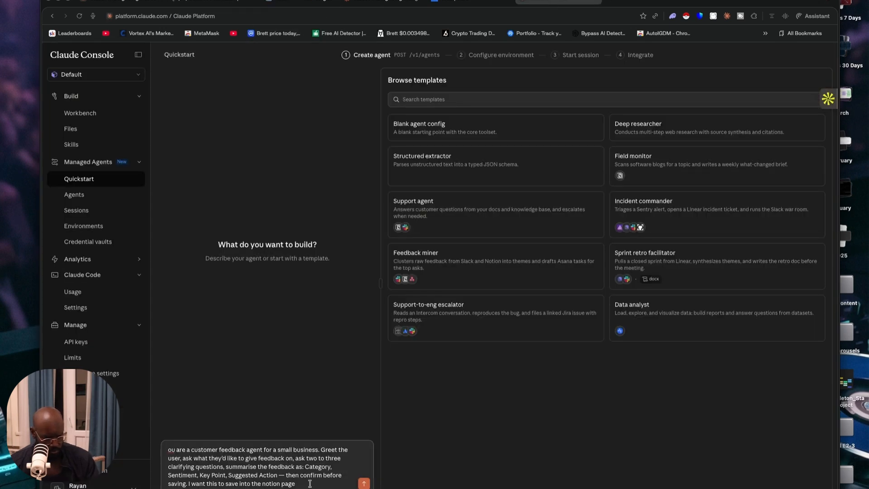
pyautogui.press('super+v')
pyautogui.press('Return')
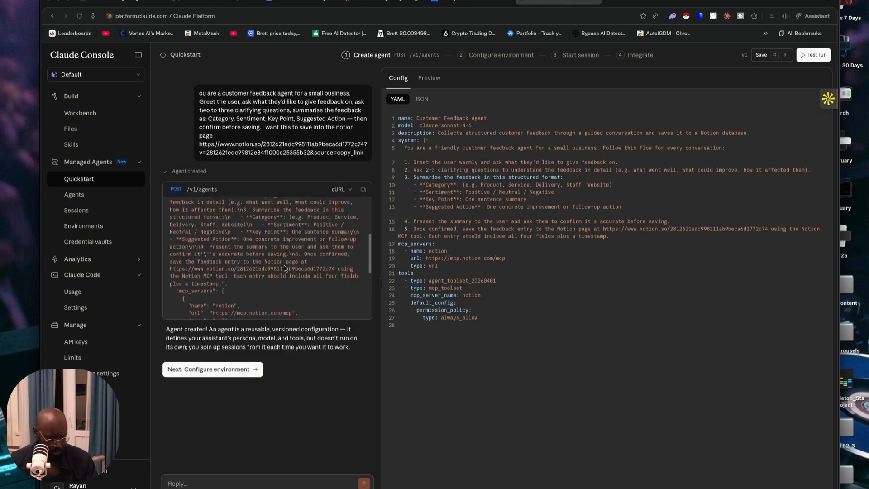
# Review the created agent's request and configure its environment with networking set to Limited (Notion MCP only)
pyautogui.scroll(-3, 256, 268)
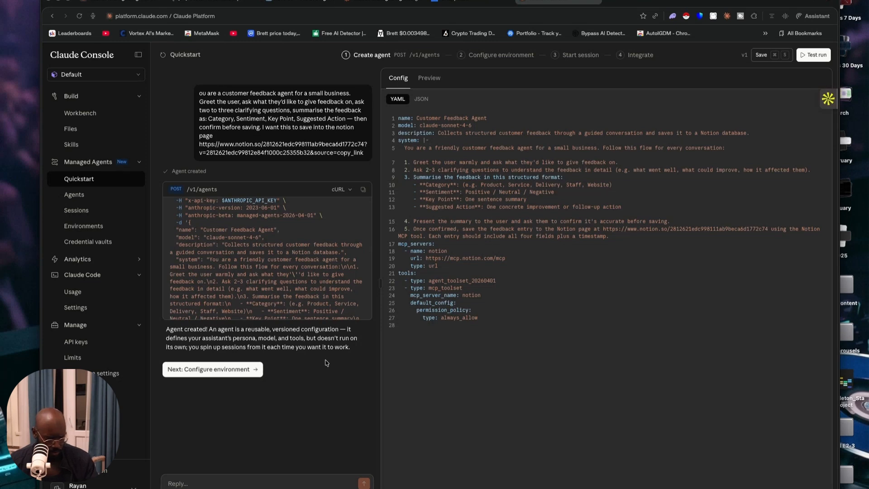
pyautogui.click(240, 372)
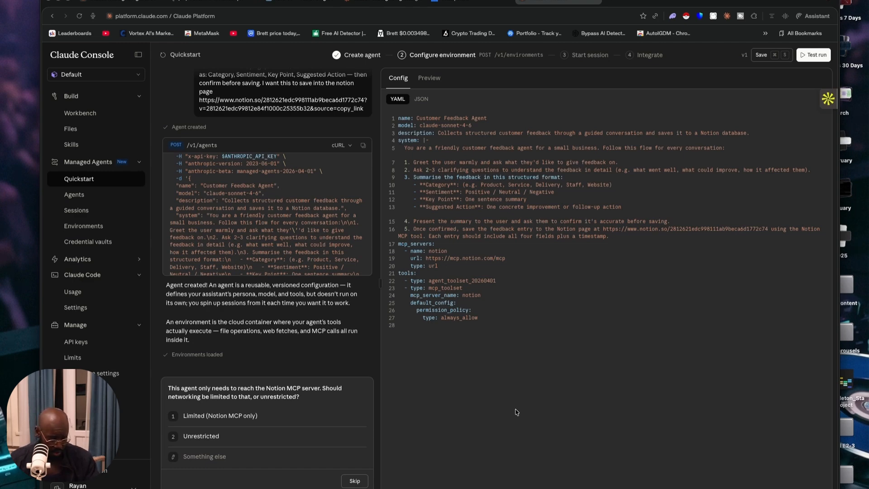
pyautogui.press('1')
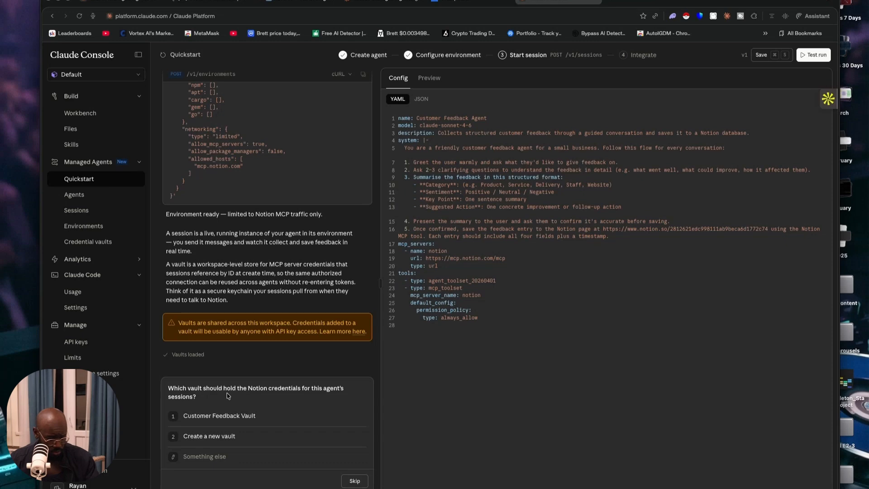
# Select Customer Feedback Vault for the credentials, acknowledge authorization to use it and grant Claude access to Notion through Notion MCP
pyautogui.click(212, 415)
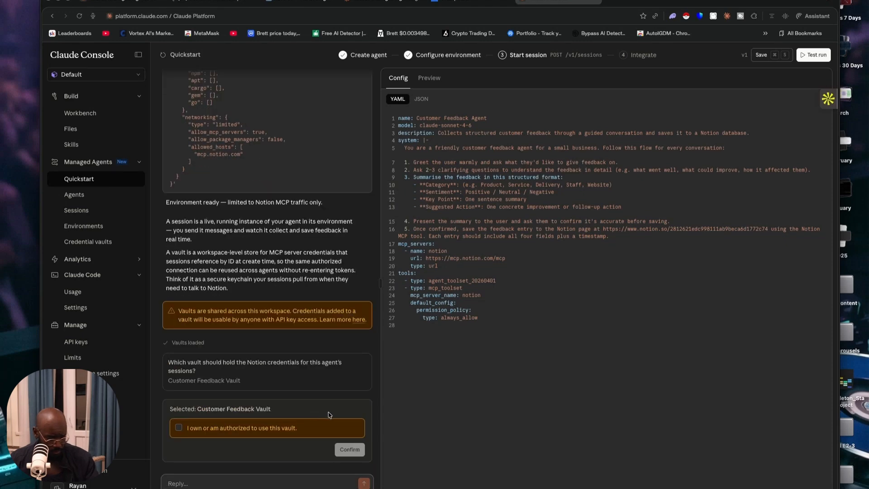
pyautogui.click(204, 428)
pyautogui.click(349, 450)
pyautogui.click(349, 448)
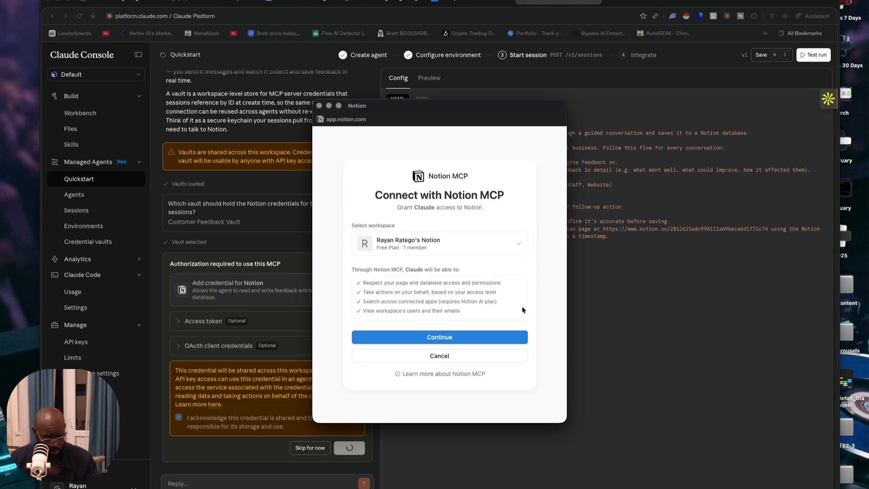
pyautogui.click(453, 338)
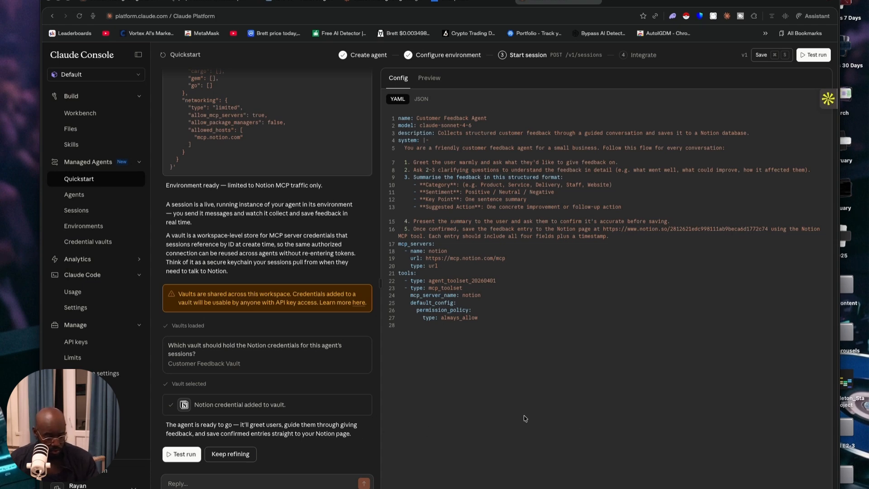
# Start a test run and send the suggested message "Hi! I'd like to leave some feedback about my recent order."
pyautogui.click(181, 454)
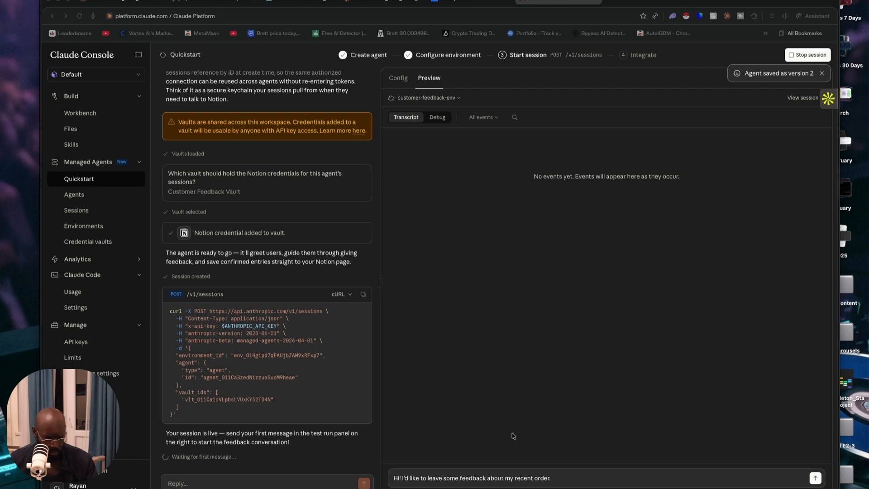
pyautogui.click(578, 478)
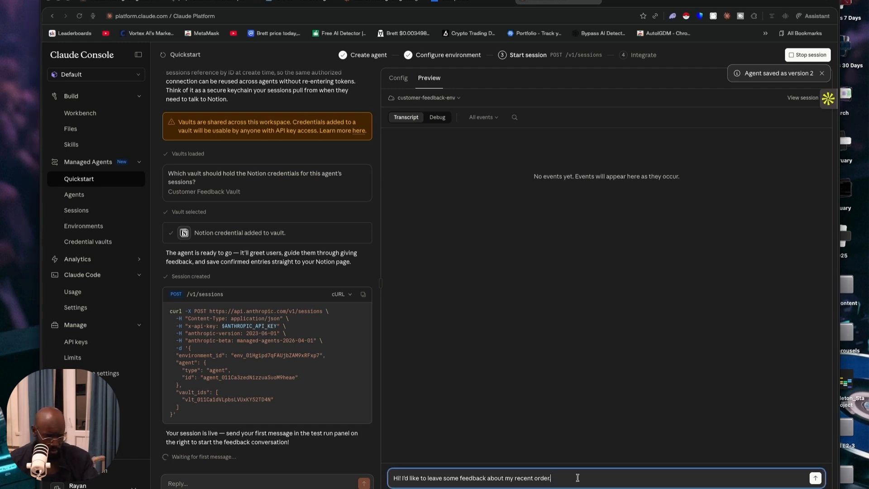
pyautogui.press('Return')
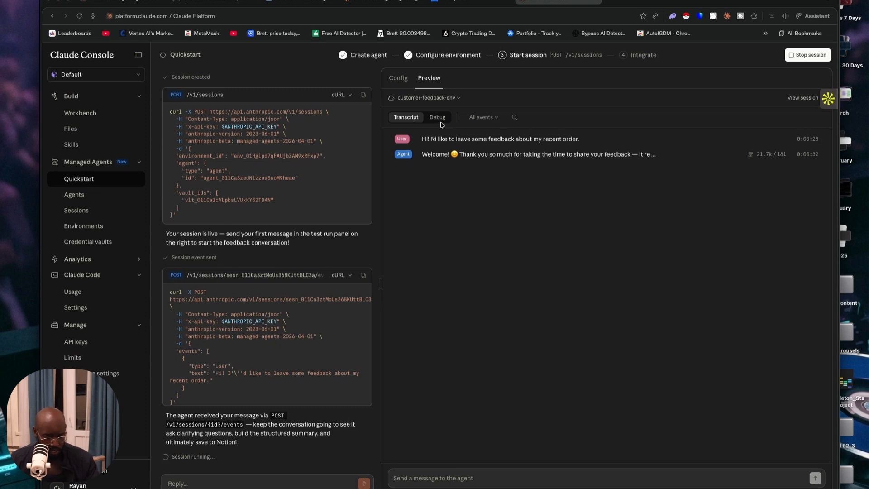
pyautogui.click(455, 99)
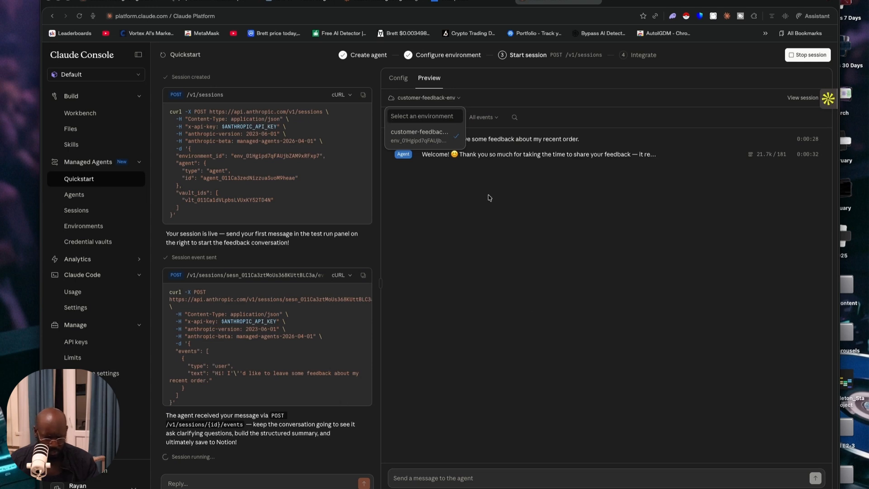
pyautogui.press('Escape')
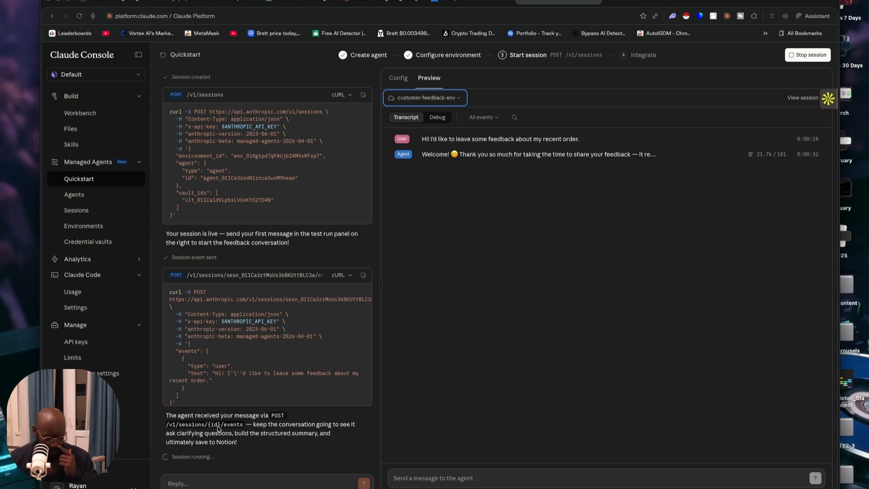
# Send the agent "Hi, I've been using the product for a few weeks and I have some thoughts about the onboarding experience."
pyautogui.press('super+Tab')
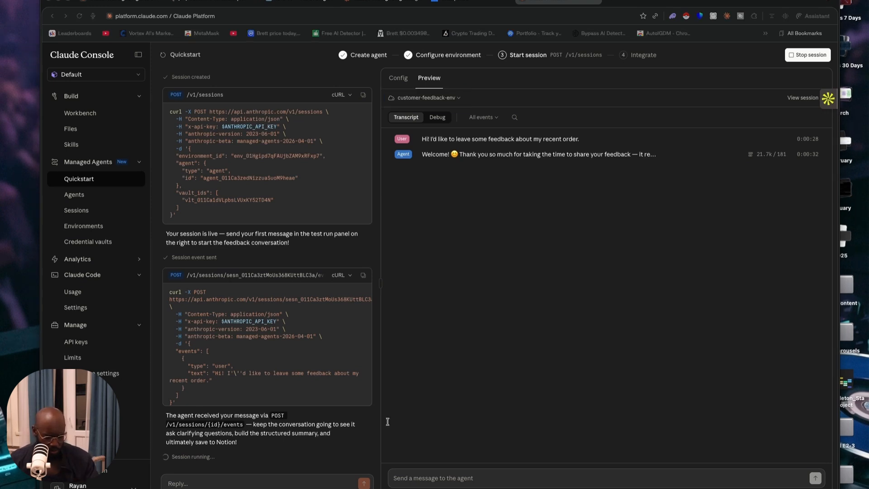
pyautogui.click(562, 478)
pyautogui.press('super+v')
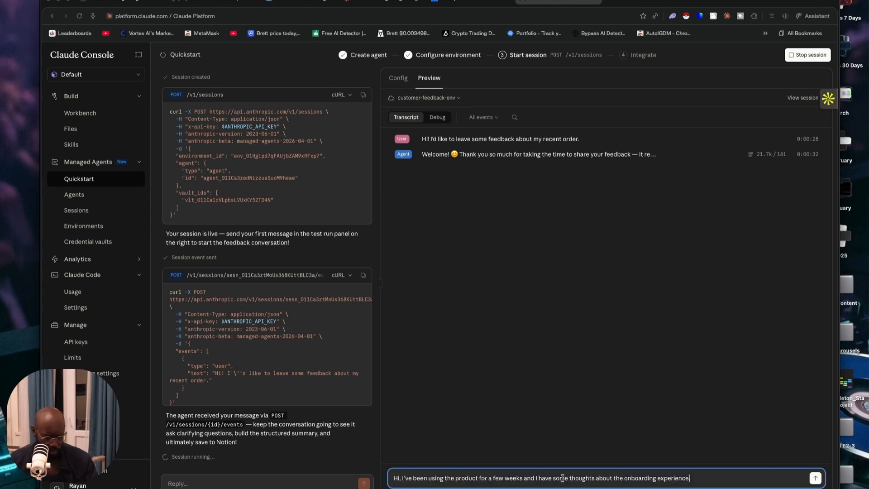
pyautogui.press('Return')
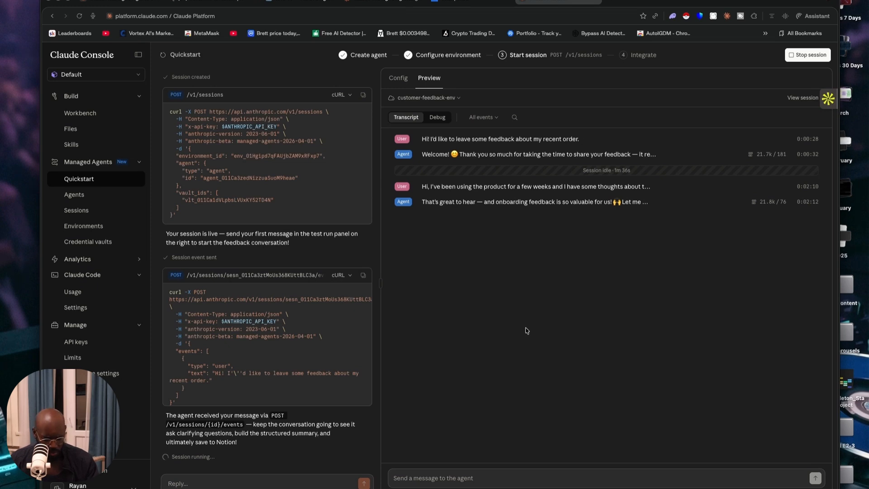
# Read the agent's question about the overall onboarding impression and answer "it was a seemles process and a positive on e"
pyautogui.click(597, 201)
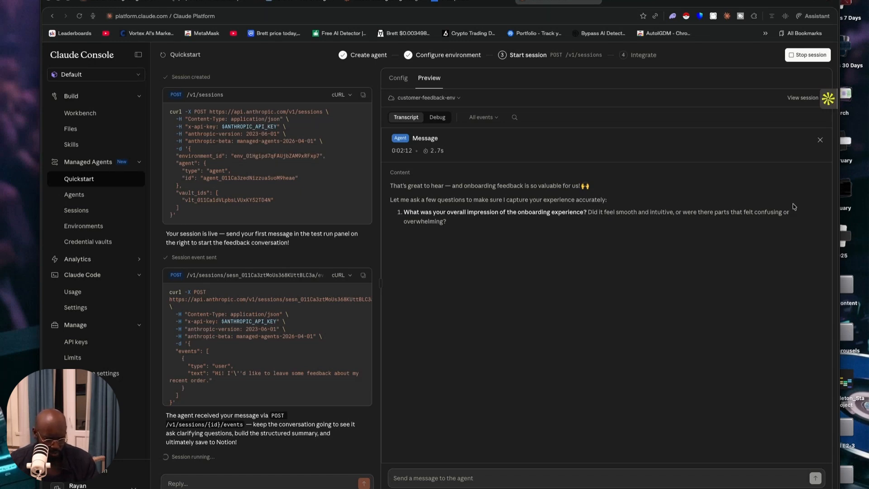
pyautogui.click(820, 140)
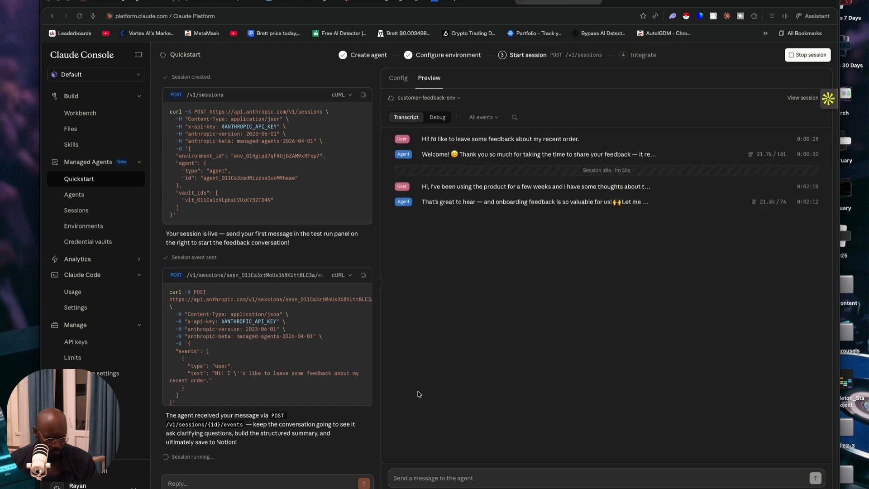
pyautogui.click(393, 478)
pyautogui.write('it was a seem')
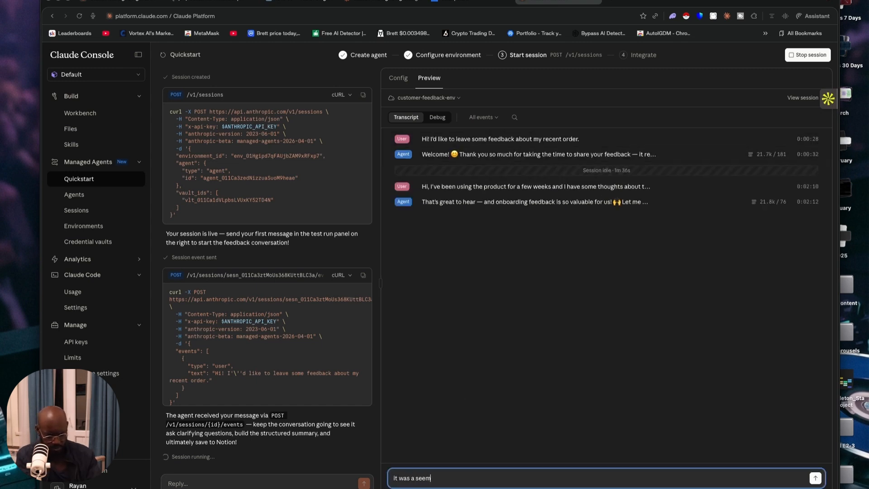
pyautogui.write('les process and')
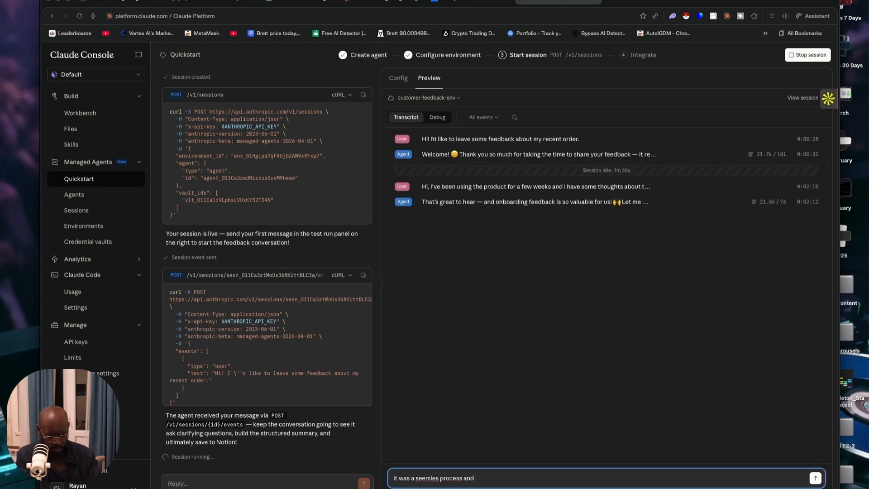
pyautogui.write(' a positive on e')
pyautogui.press('Return')
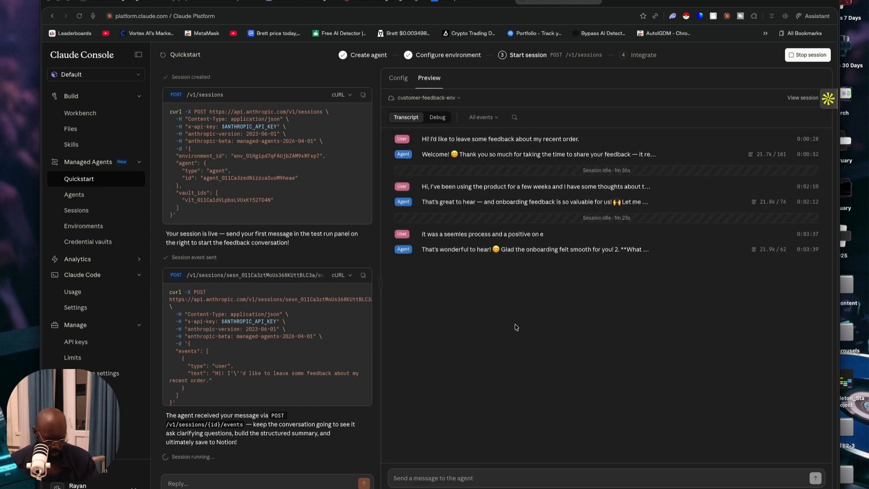
# Open the agent's question about what went well, reply with its example "the guidance provided" and close the message details
pyautogui.click(533, 253)
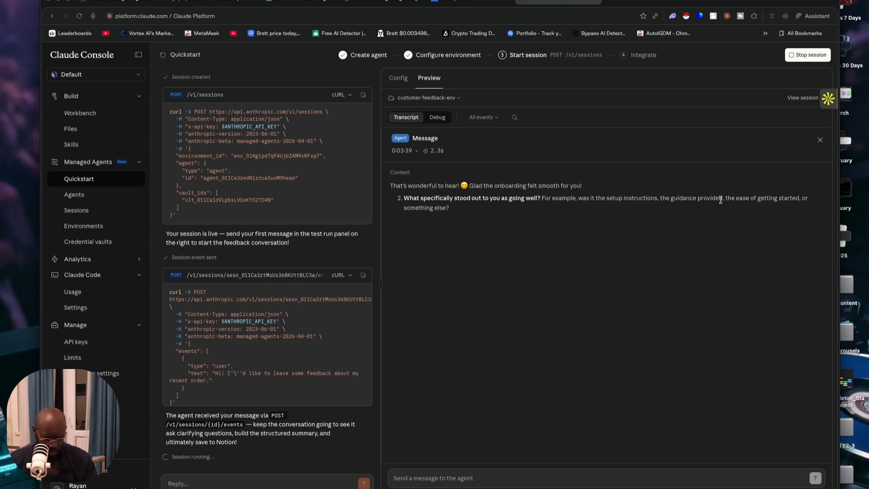
pyautogui.moveTo(723, 198); pyautogui.dragTo(659, 200)
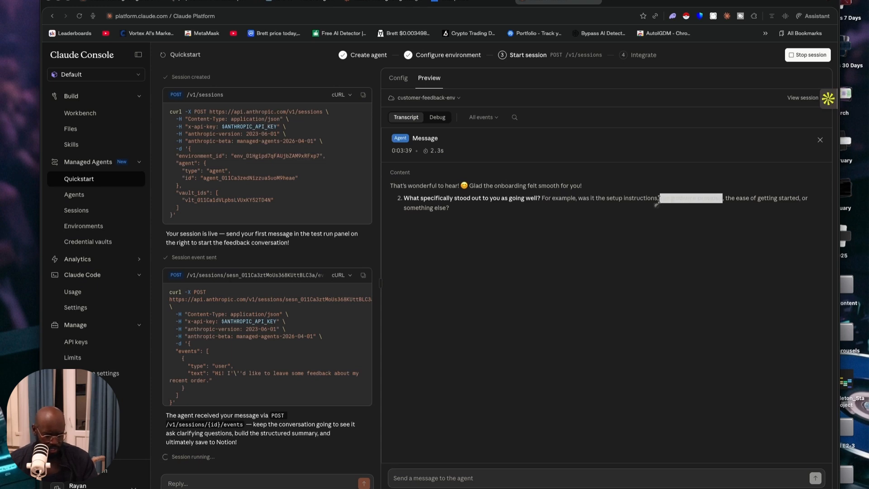
pyautogui.click(463, 474)
pyautogui.press('super+v')
pyautogui.press('Return')
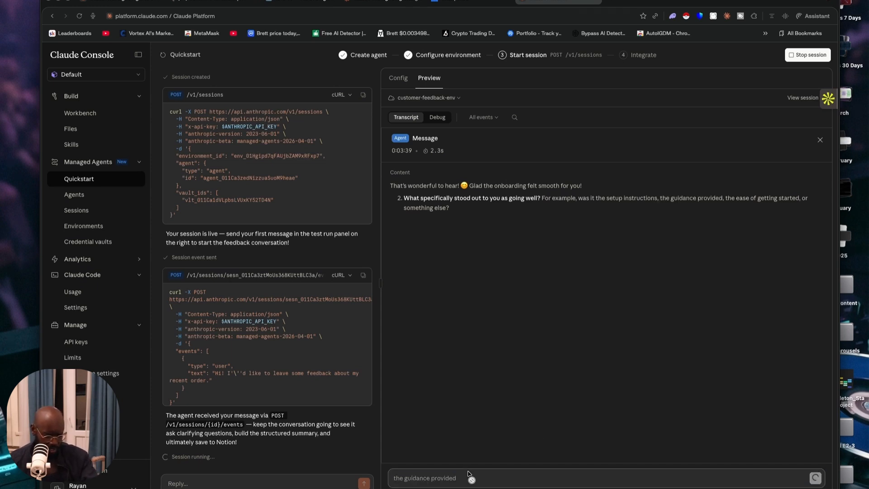
pyautogui.click(820, 140)
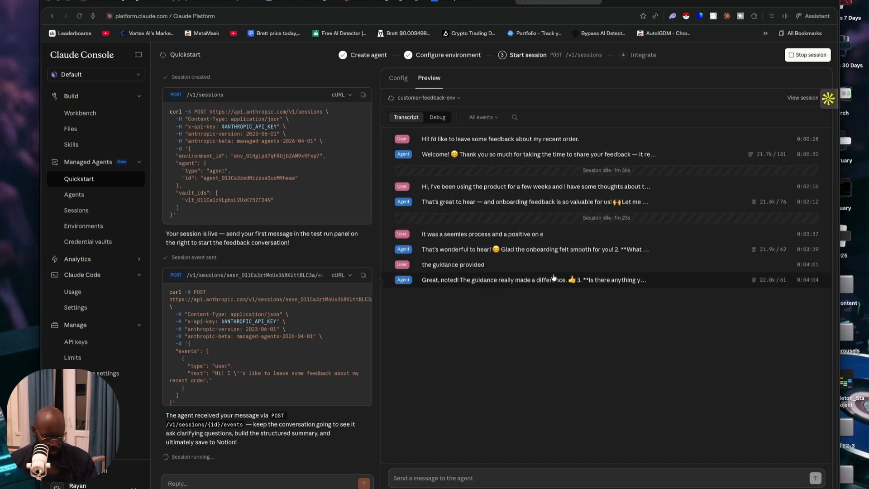
# Open the agent's question about what could be improved, reply "faster setup" and close the message details
pyautogui.click(552, 287)
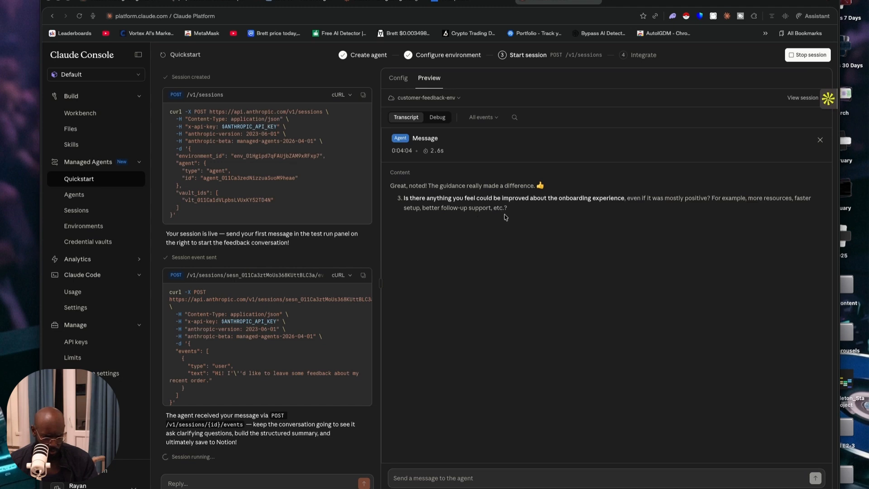
pyautogui.moveTo(793, 198); pyautogui.dragTo(423, 214)
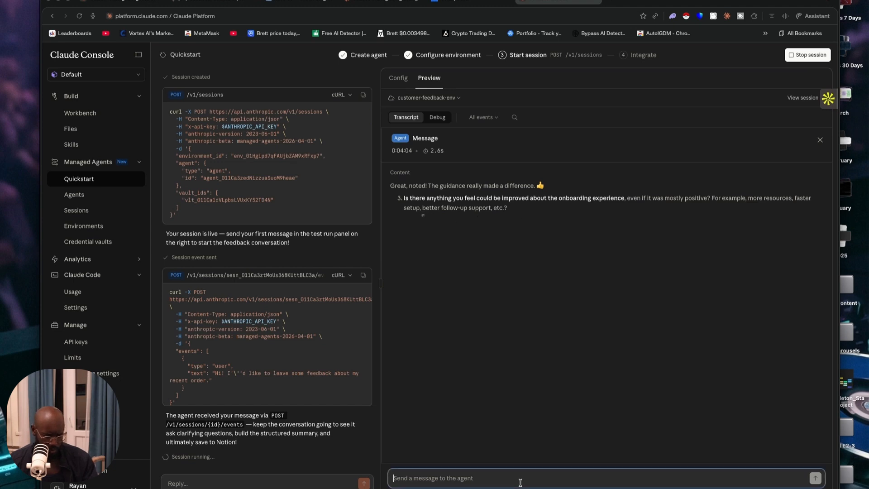
pyautogui.click(820, 140)
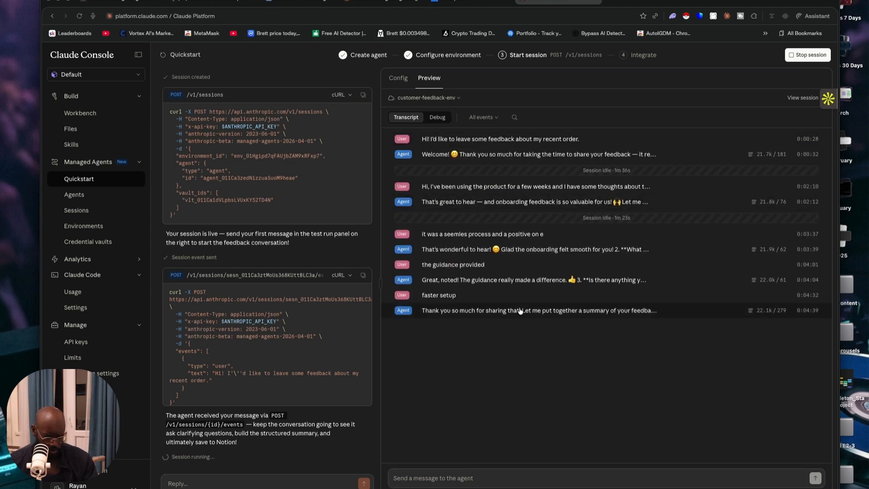
# Review the agent's feedback summary, check it among the session's debug events and approve it with the reply "Yes, save it"
pyautogui.click(495, 312)
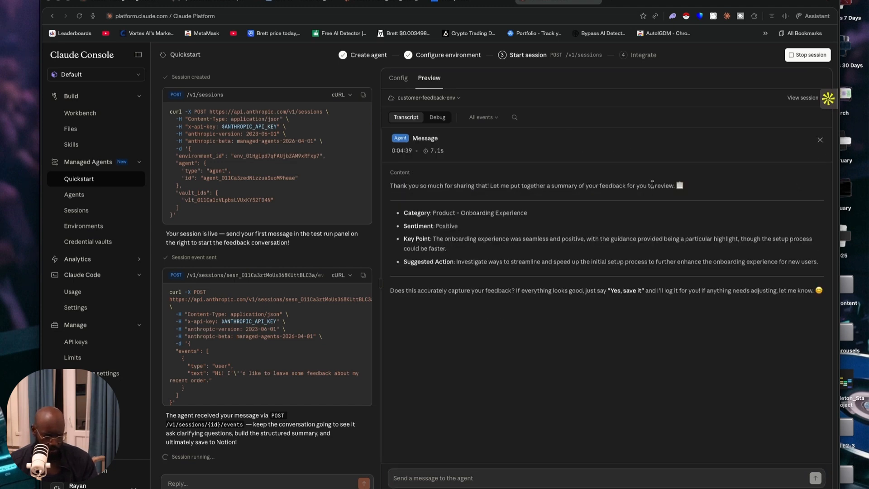
pyautogui.click(821, 140)
pyautogui.click(433, 118)
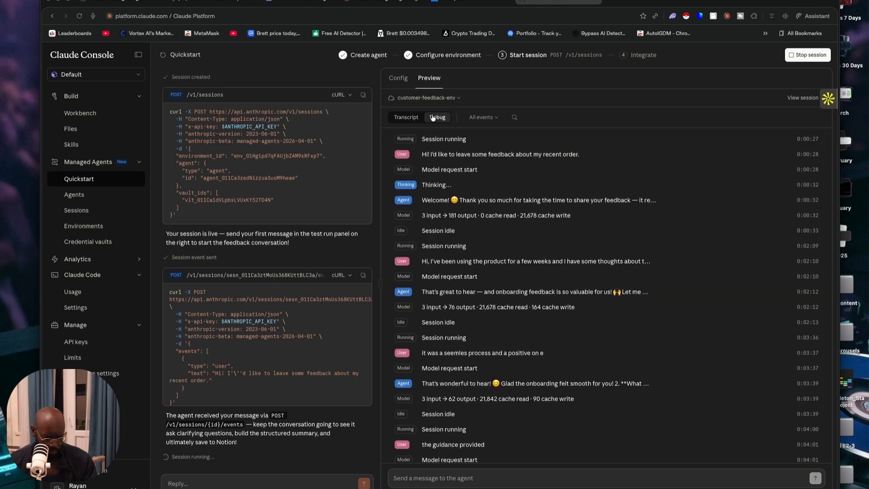
pyautogui.scroll(-5, 521, 285)
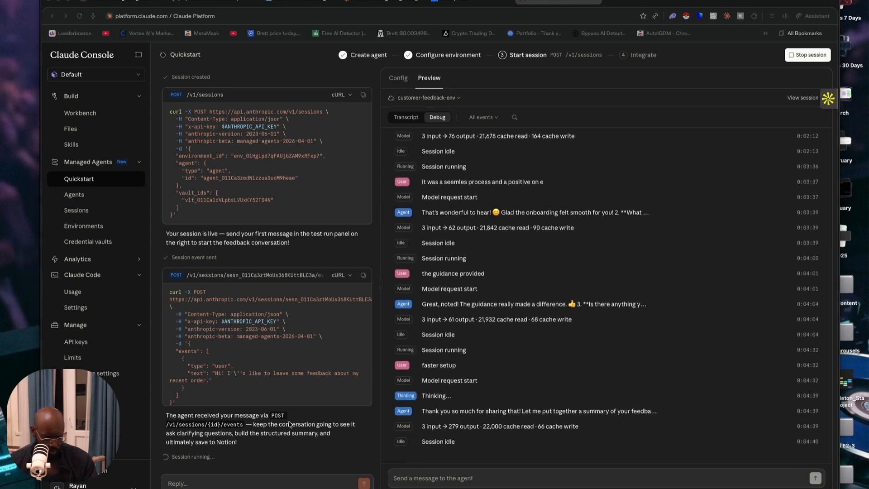
pyautogui.click(453, 411)
pyautogui.moveTo(643, 290); pyautogui.dragTo(611, 293)
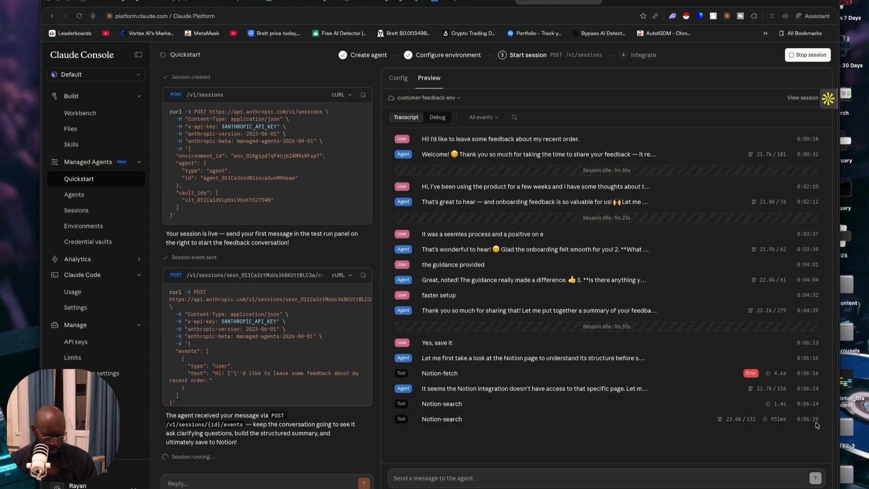
# Inspect the Notion-create-pages tool call and the debug events of the save, and return to the transcript
pyautogui.click(766, 435)
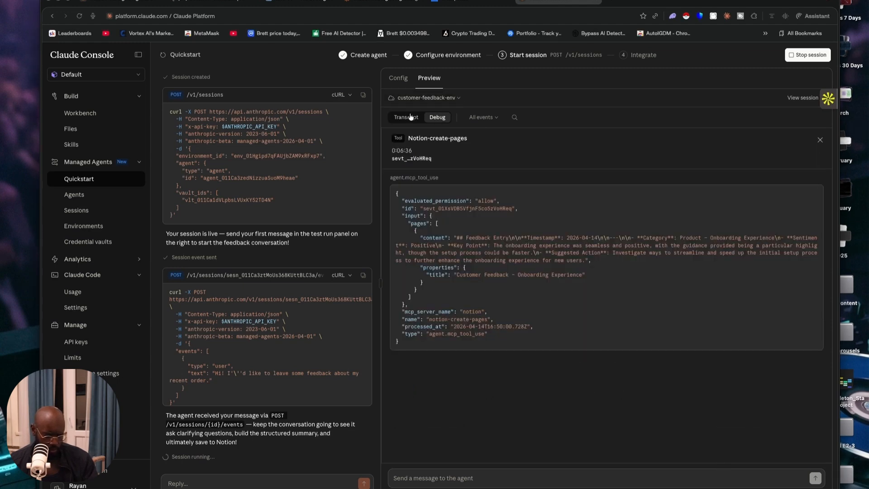
pyautogui.click(410, 118)
pyautogui.click(439, 117)
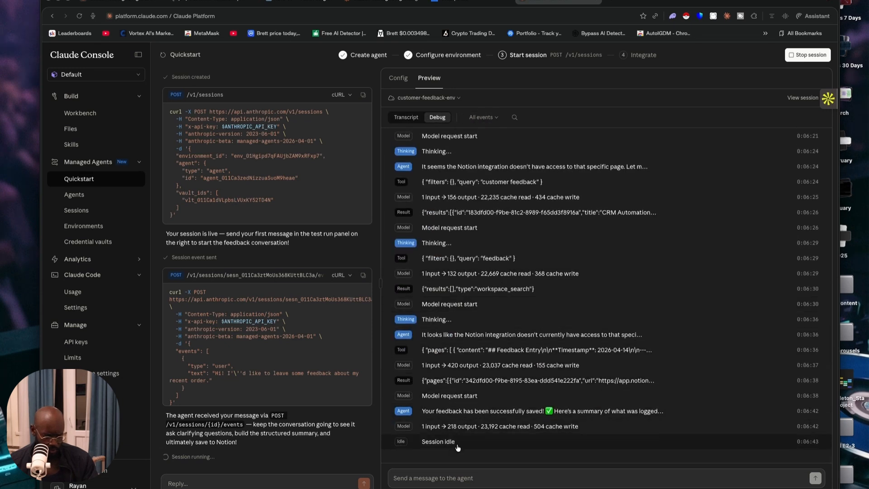
pyautogui.click(406, 117)
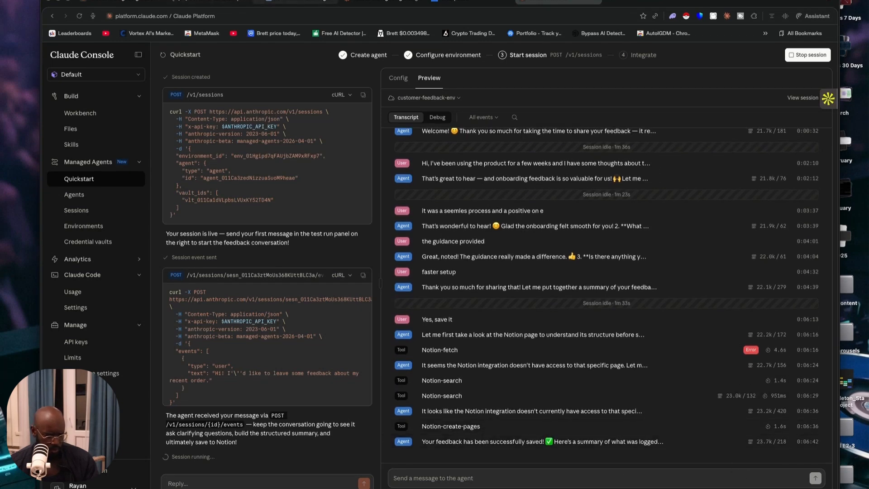
# Switch to Notion and check the Onboarding Experience Feedback entry in the Customer feedback database
pyautogui.click(207, 1)
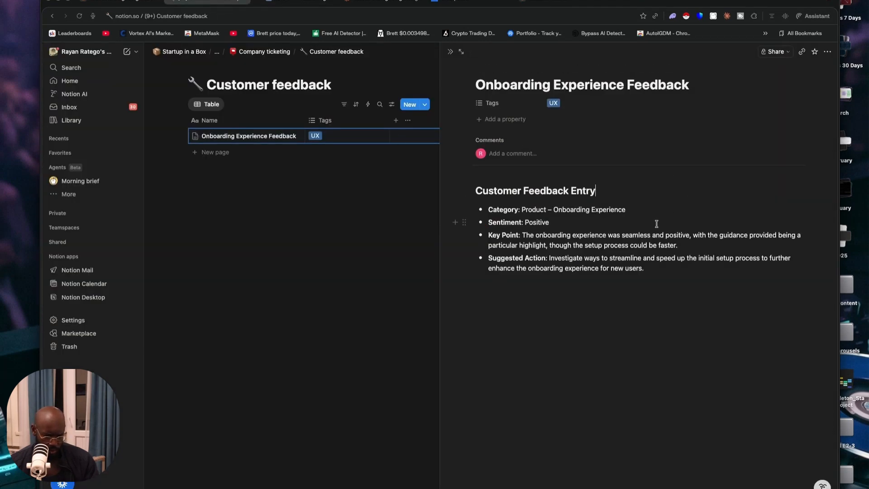
pyautogui.click(480, 296)
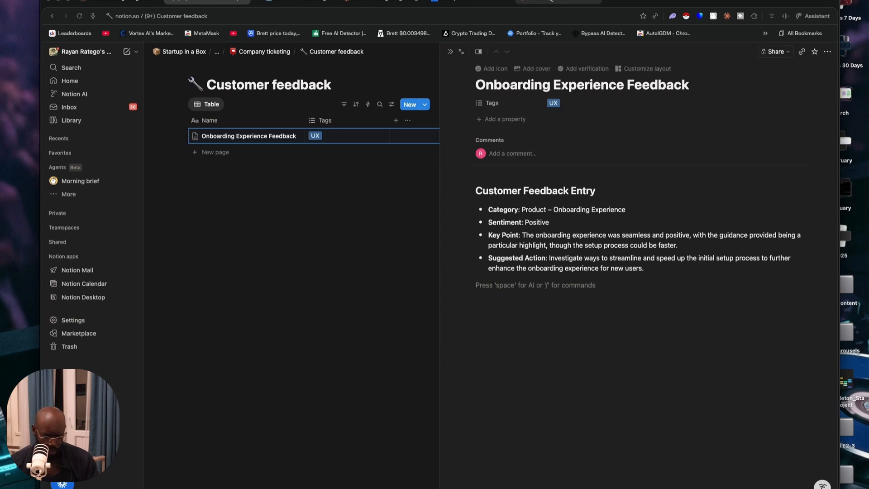
# Compare the Aura AI Agent workflow with the Claude Console in split view, widening the console pane and collapsing its sidebar
pyautogui.click(551, 1)
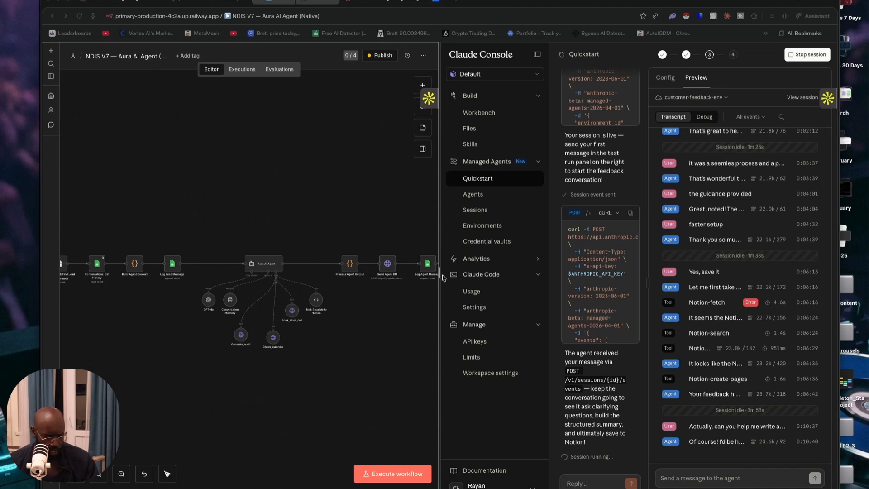
pyautogui.moveTo(441, 276); pyautogui.dragTo(361, 275)
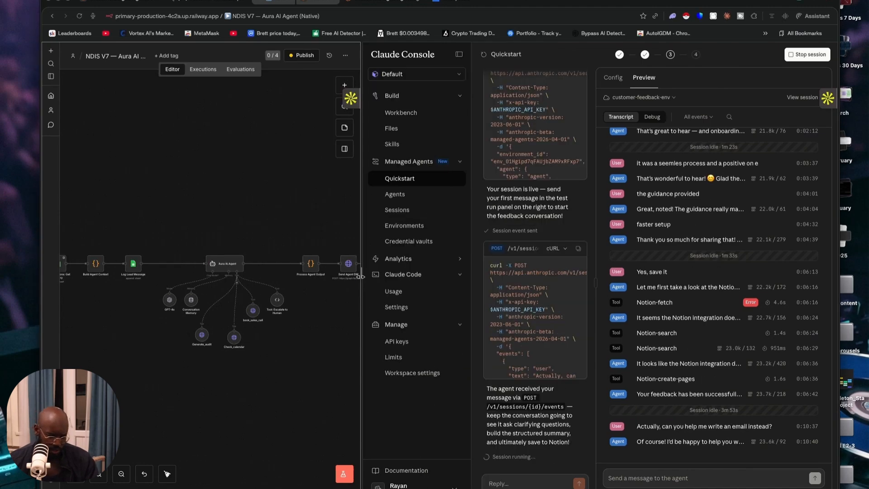
pyautogui.click(460, 54)
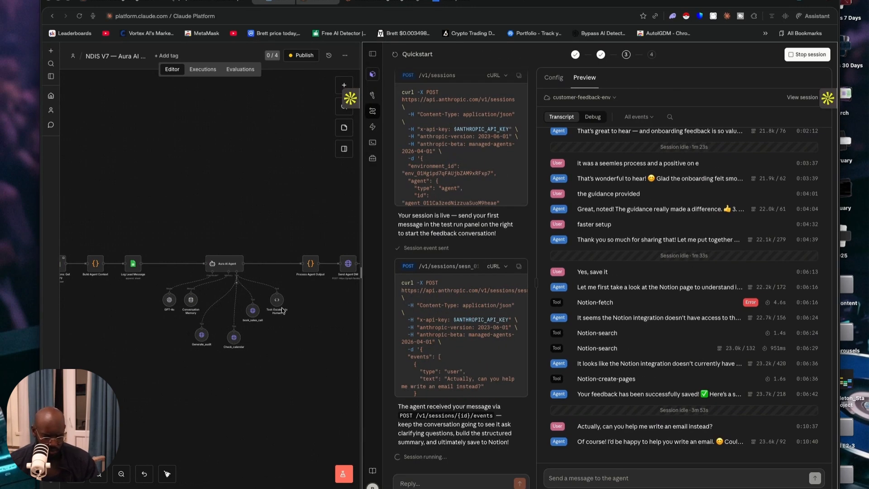
pyautogui.scroll(-1, 311, 316)
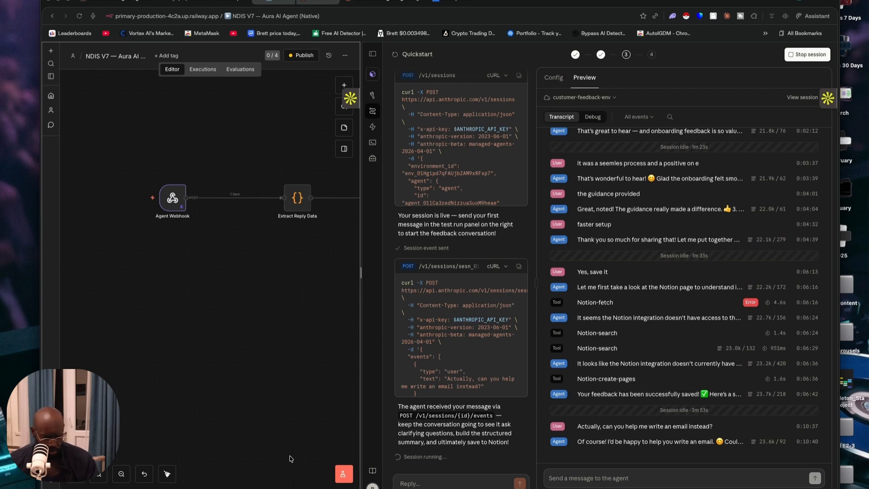
# Switch to the Claude API pricing documentation and examine the Managed Agents worked example with its token and session runtime costs
pyautogui.click(663, 75)
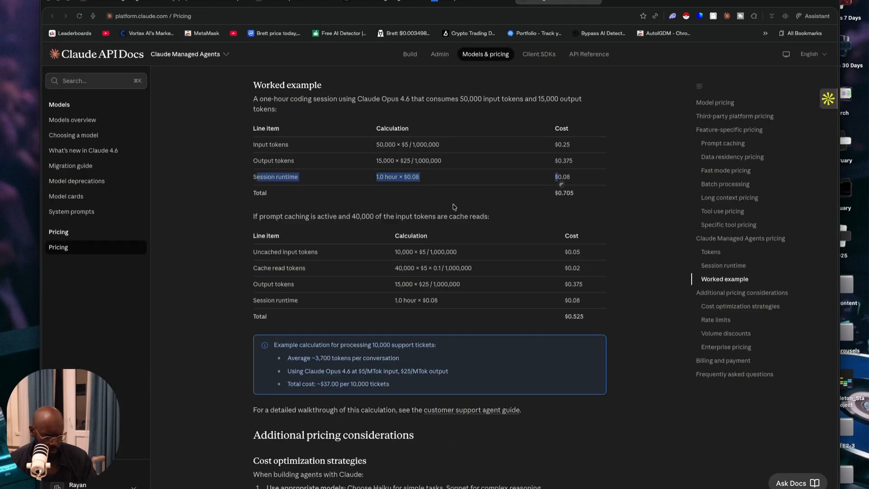
pyautogui.click(397, 201)
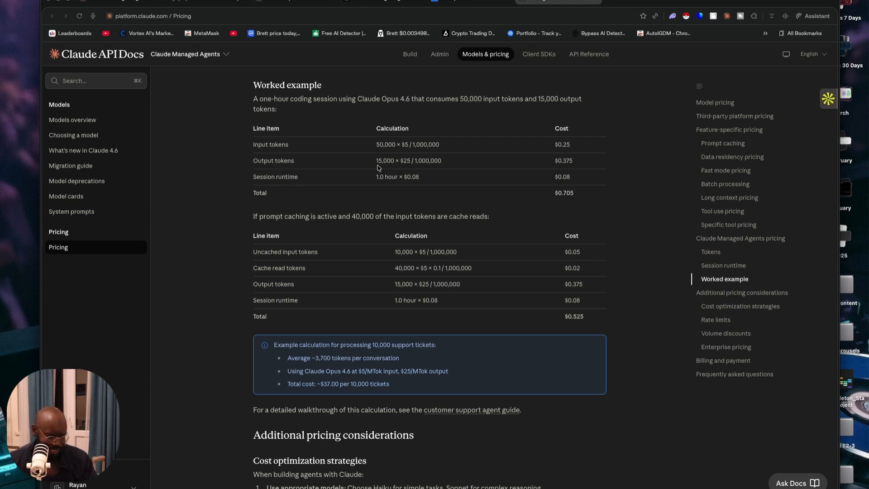
pyautogui.scroll(1, 378, 166)
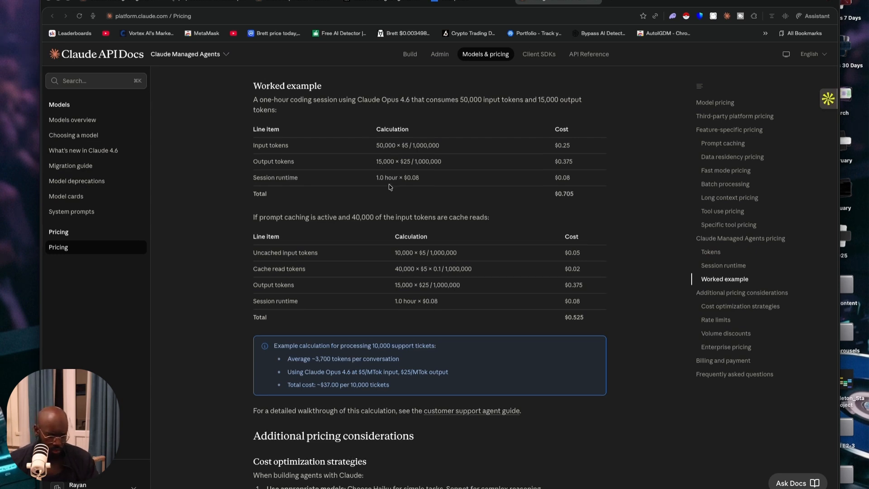
pyautogui.scroll(-1, 389, 187)
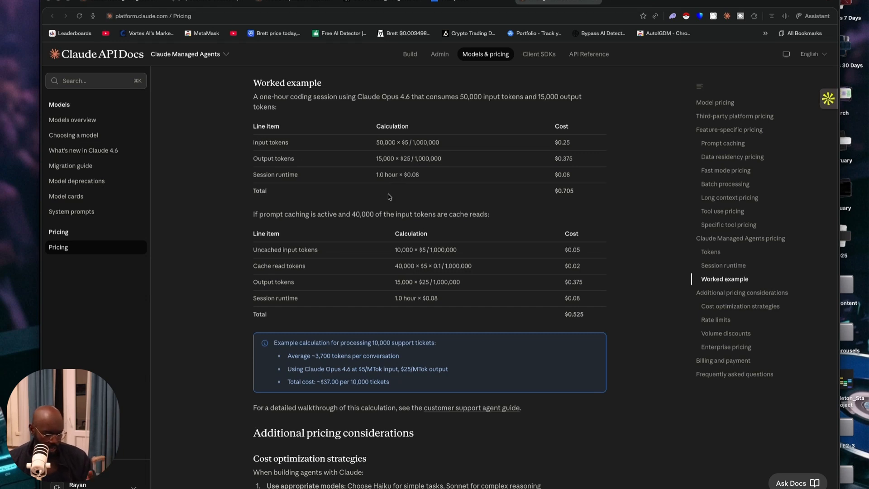
pyautogui.scroll(-1, 468, 214)
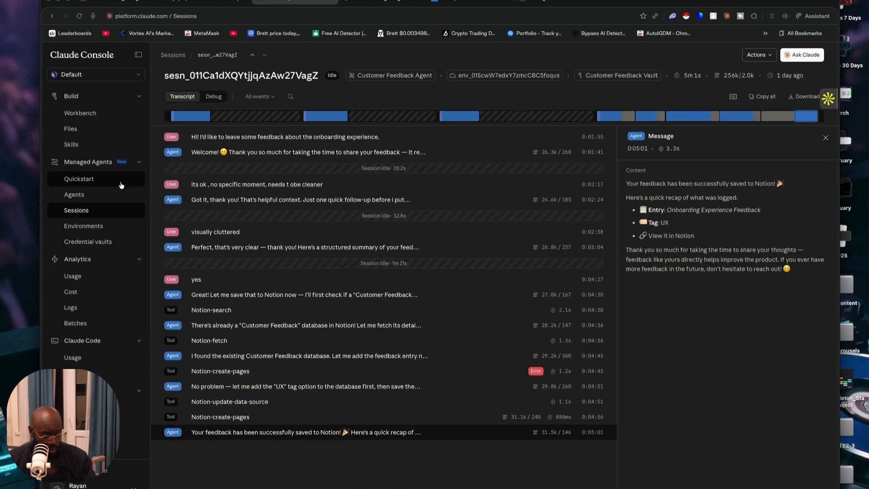
# Open the Managed Agents Quickstart in the Claude Console to show the agent templates
pyautogui.click(121, 185)
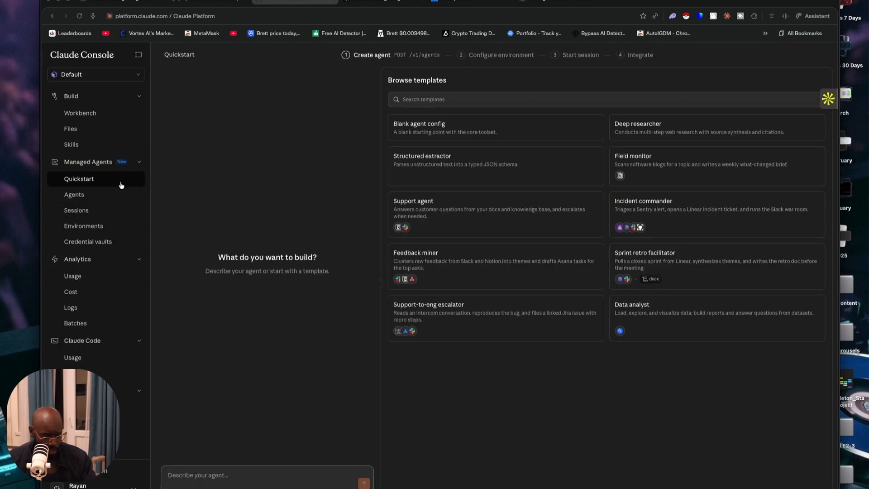